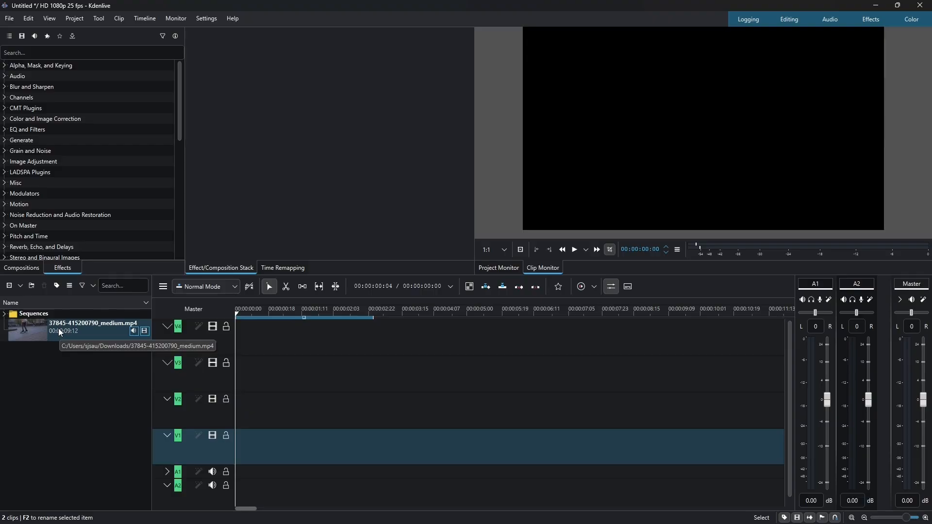
Place the skateboarding clip from the project bin onto the lowest video track, starting at the beginning of the timeline.
{"action": "left_click_drag", "start_coordinate": [58, 328], "coordinate": [251, 440]}
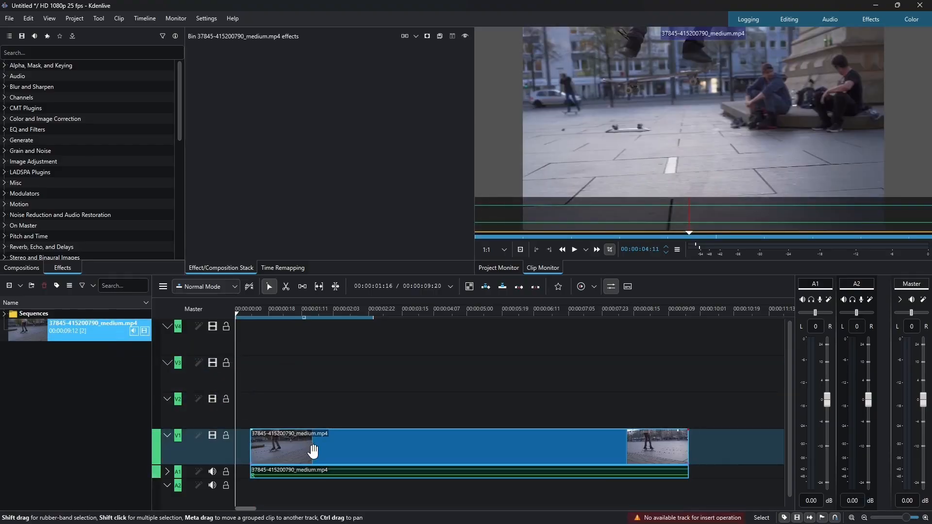
{"action": "left_click_drag", "start_coordinate": [312, 449], "coordinate": [293, 449]}
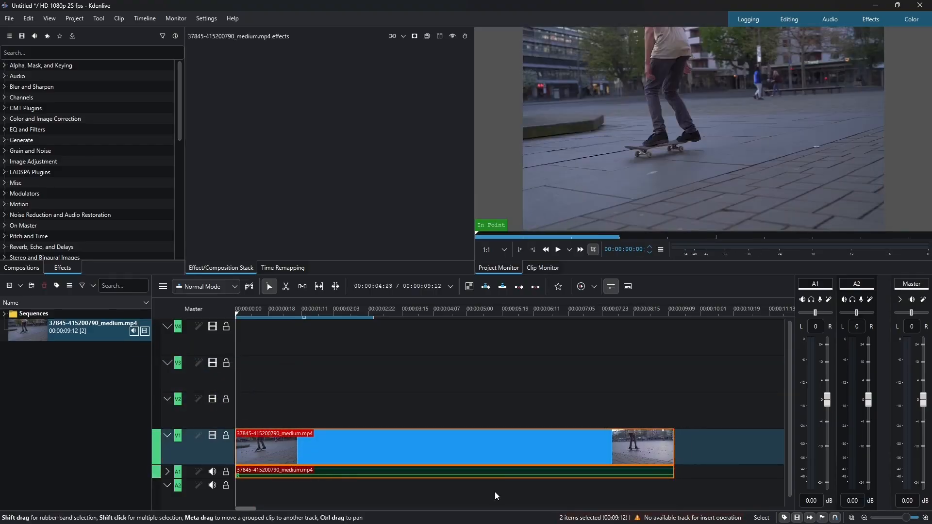
Ungroup the clip's video and audio, then delete the audio part from the audio track.
{"action": "right_click", "coordinate": [446, 444]}
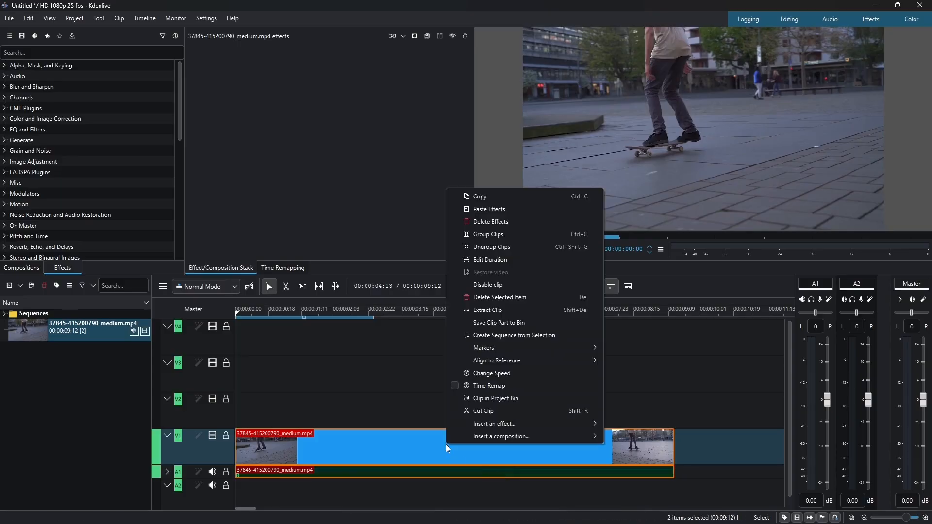
{"action": "left_click", "coordinate": [503, 247]}
{"action": "left_click", "coordinate": [370, 473]}
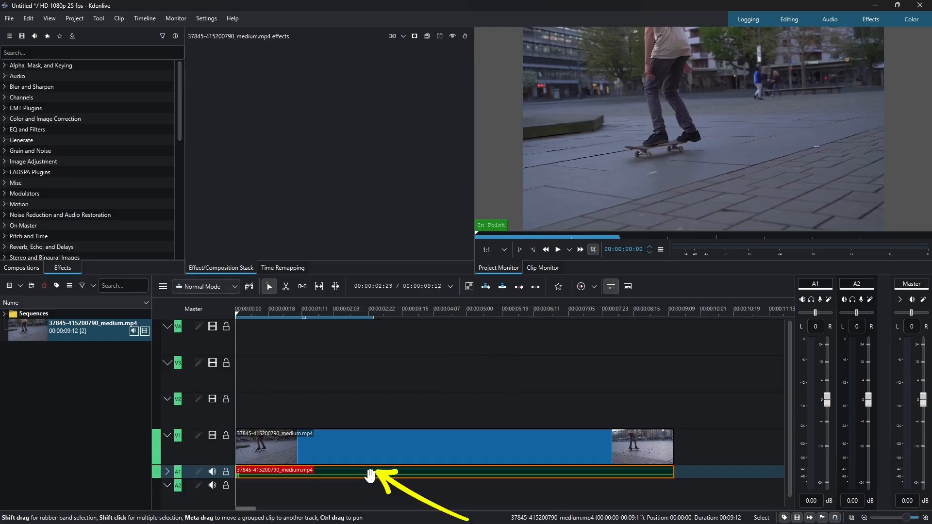
{"action": "key", "text": "Delete"}
Move the playhead to about 00:00:03:05 and cut the video clip there with the Razor tool.
{"action": "left_click", "coordinate": [331, 445]}
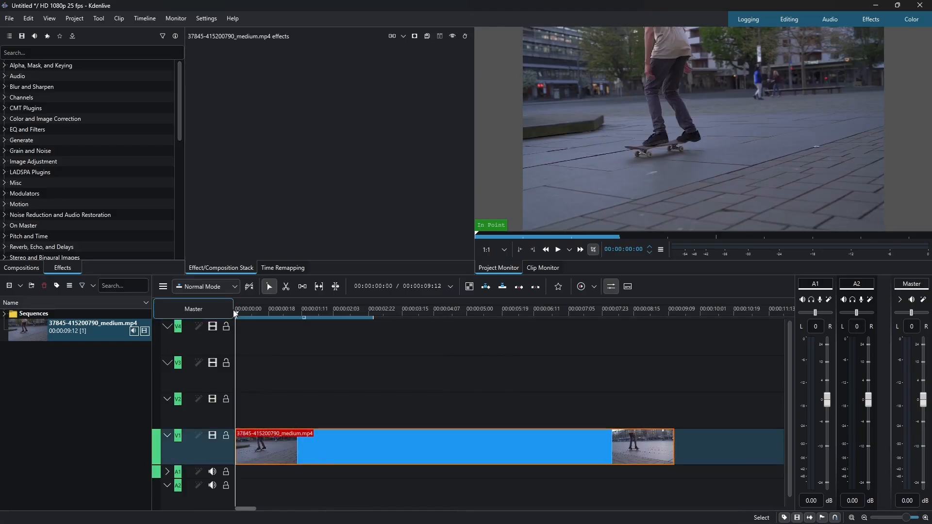
{"action": "left_click", "coordinate": [250, 314]}
{"action": "left_click_drag", "start_coordinate": [252, 313], "coordinate": [388, 312]}
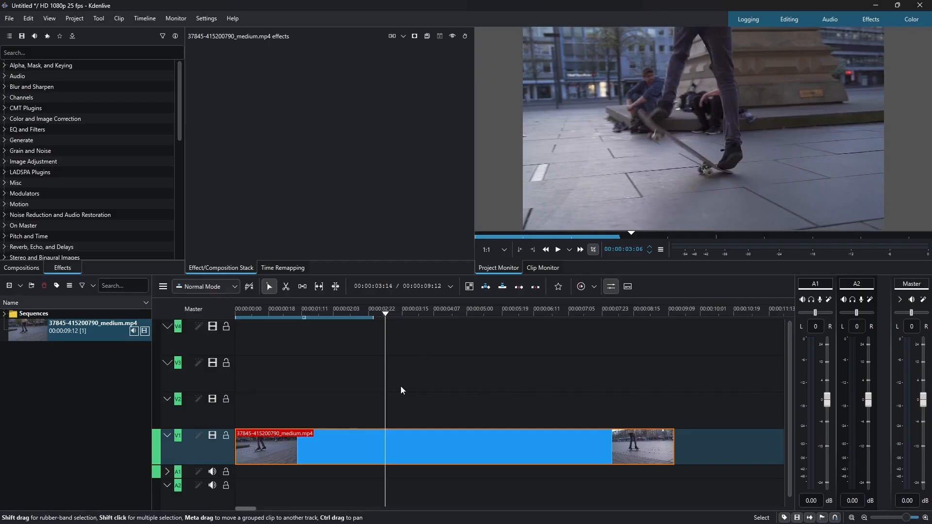
{"action": "left_click", "coordinate": [286, 287]}
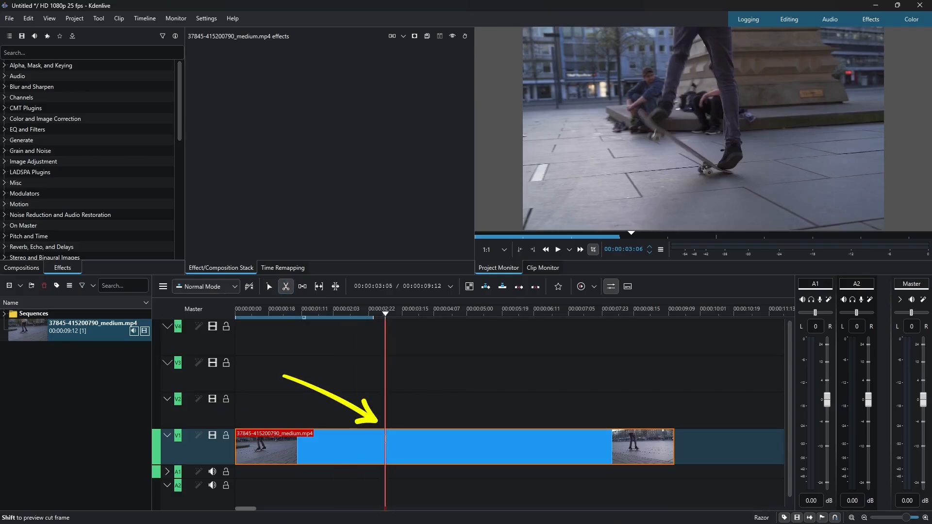
{"action": "left_click", "coordinate": [385, 439]}
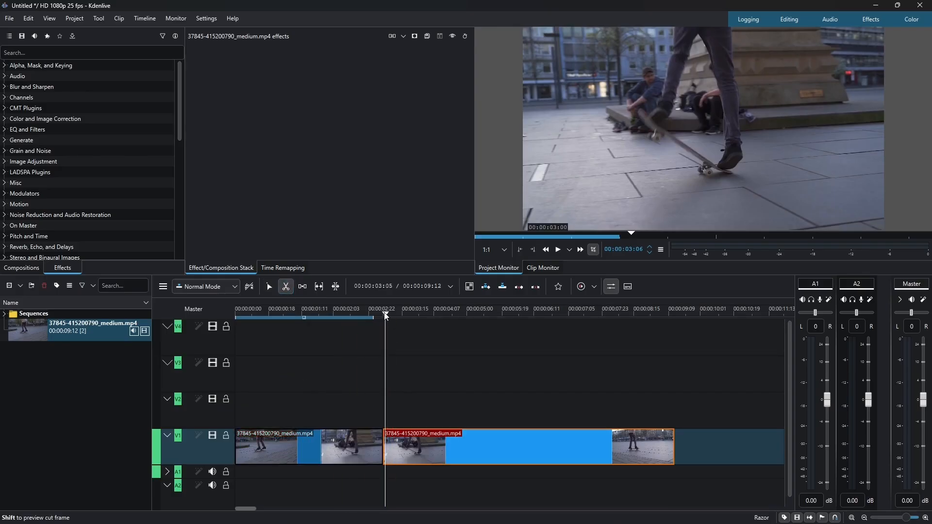
Cut the clip again at about 00:00:05:05, then return to the selection tool.
{"action": "left_click_drag", "start_coordinate": [387, 316], "coordinate": [478, 316]}
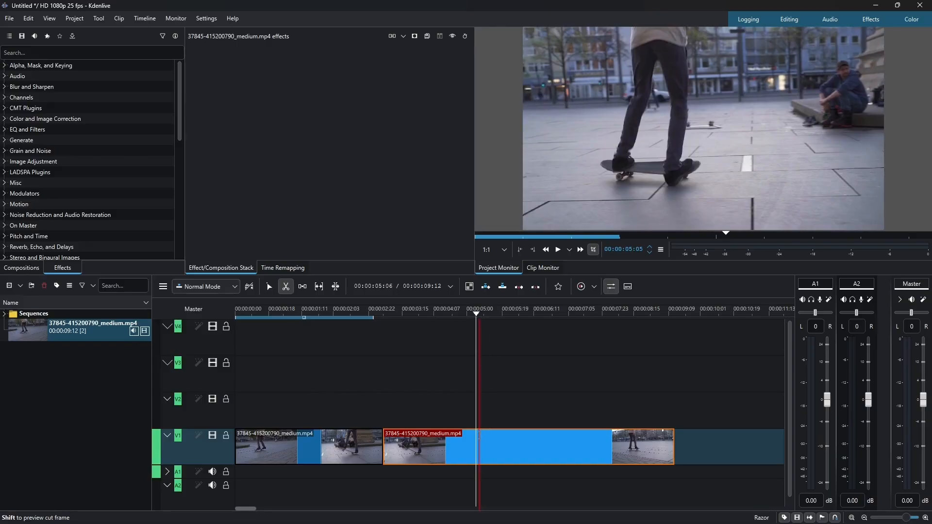
{"action": "left_click", "coordinate": [476, 411]}
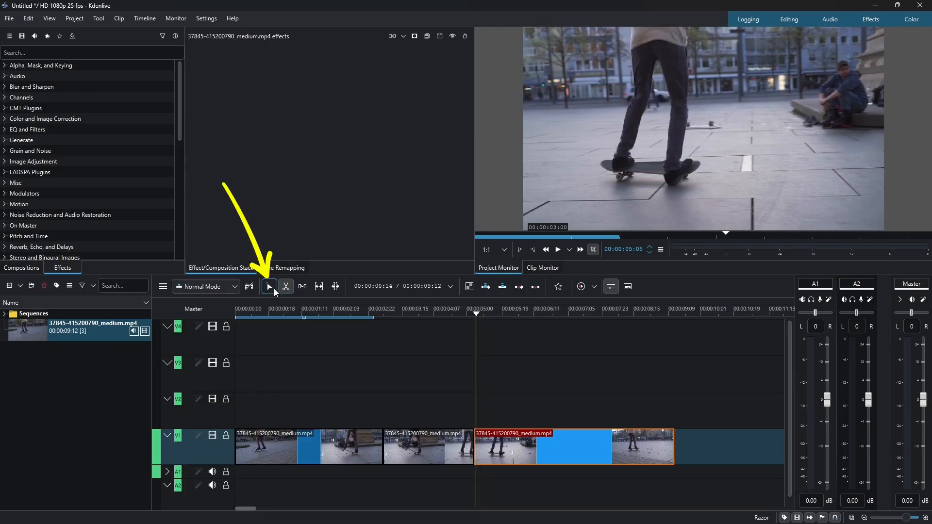
{"action": "left_click", "coordinate": [274, 288]}
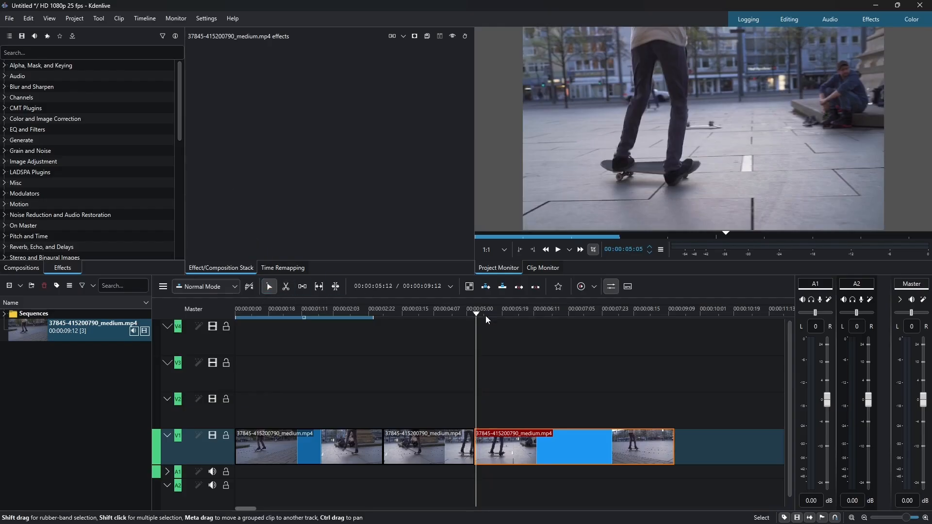
Select the middle segment between the two cuts and copy it.
{"action": "left_click_drag", "start_coordinate": [474, 311], "coordinate": [355, 325]}
{"action": "left_click", "coordinate": [419, 451]}
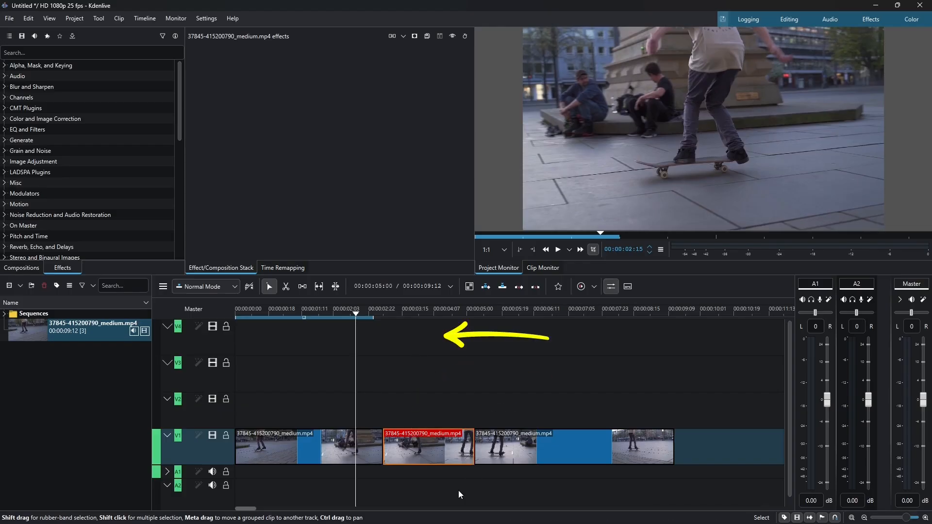
{"action": "right_click", "coordinate": [426, 453]}
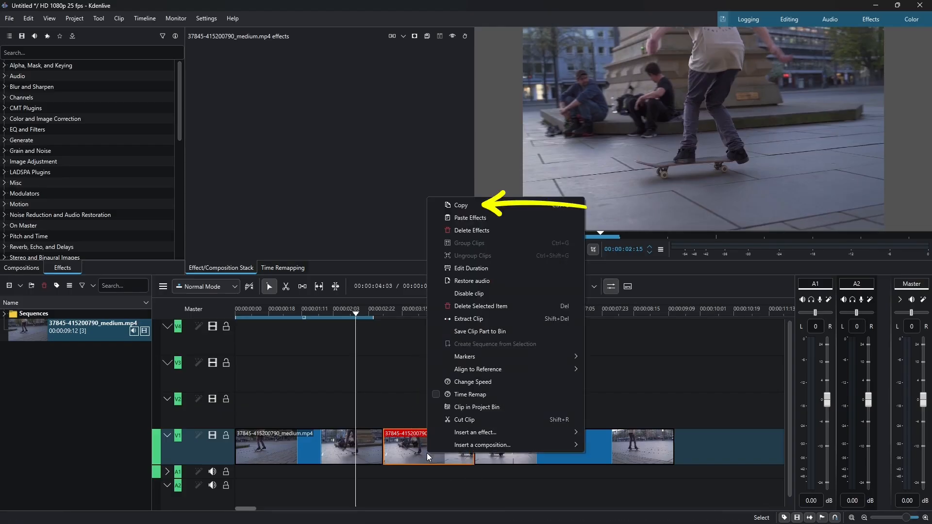
{"action": "left_click", "coordinate": [478, 206]}
Paste copies of the segment onto each of the three video tracks above the original.
{"action": "right_click", "coordinate": [401, 399]}
{"action": "left_click", "coordinate": [419, 407]}
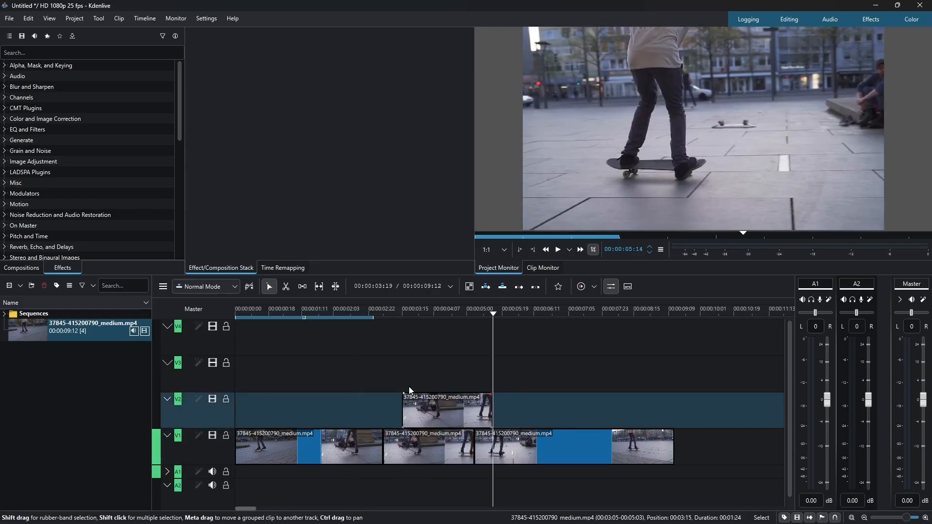
{"action": "right_click", "coordinate": [413, 365]}
{"action": "left_click", "coordinate": [425, 372]}
{"action": "right_click", "coordinate": [410, 339]}
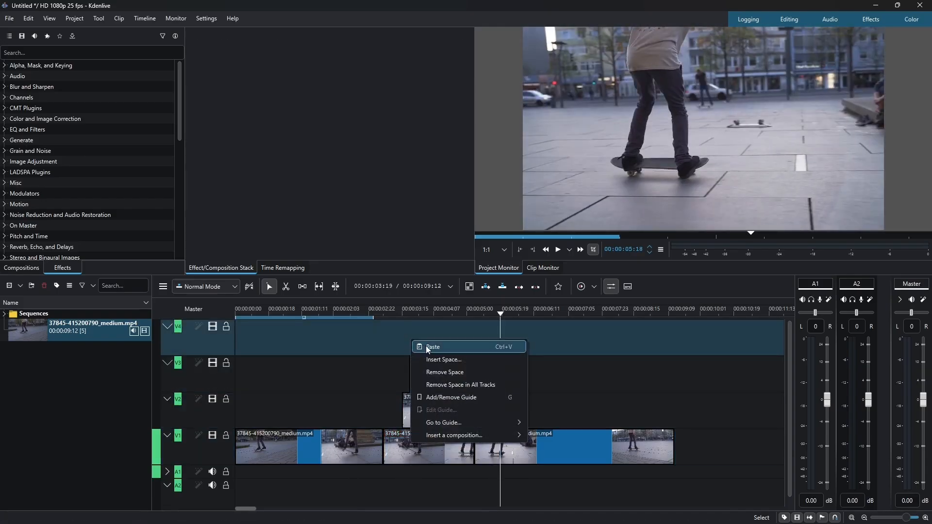
{"action": "left_click", "coordinate": [426, 345]}
Align the start of all three pasted copies with the start of the middle segment.
{"action": "left_click_drag", "start_coordinate": [429, 409], "coordinate": [420, 409]}
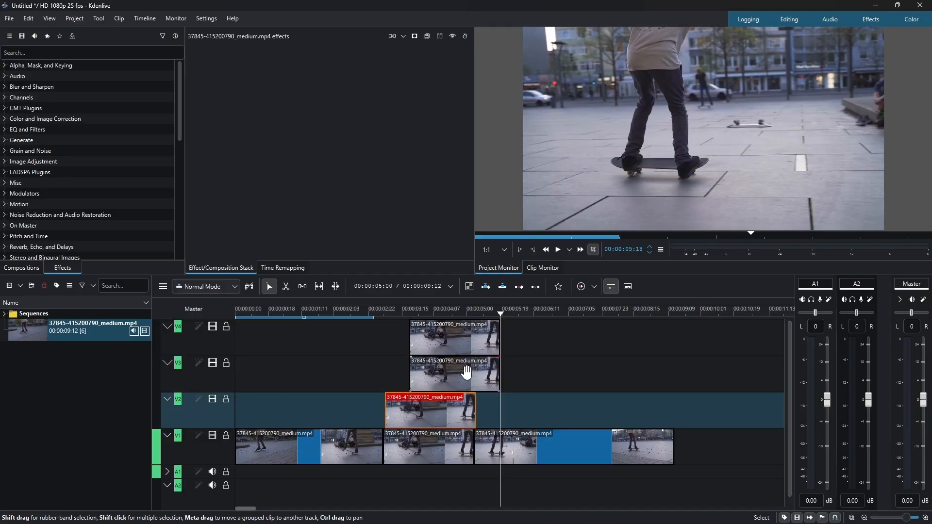
{"action": "left_click_drag", "start_coordinate": [456, 374], "coordinate": [430, 374]}
{"action": "left_click_drag", "start_coordinate": [460, 346], "coordinate": [435, 346]}
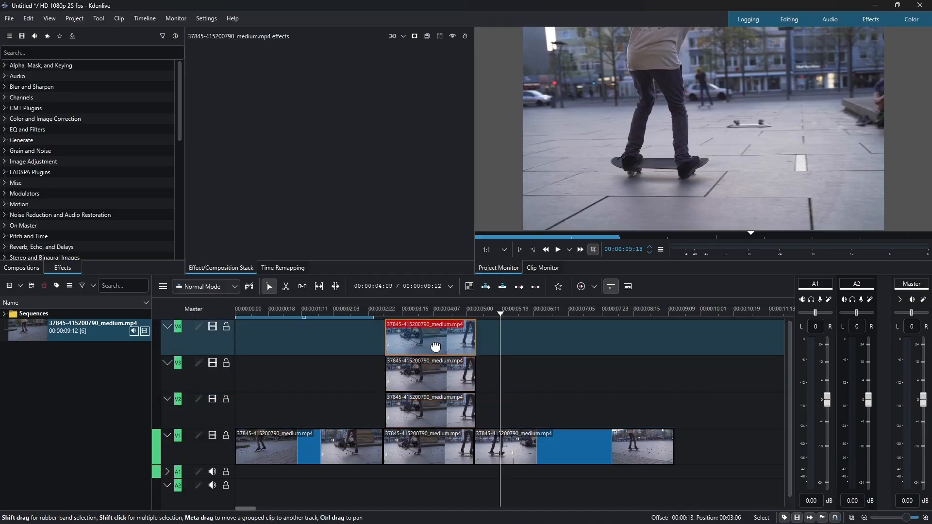
{"action": "left_click", "coordinate": [383, 316]}
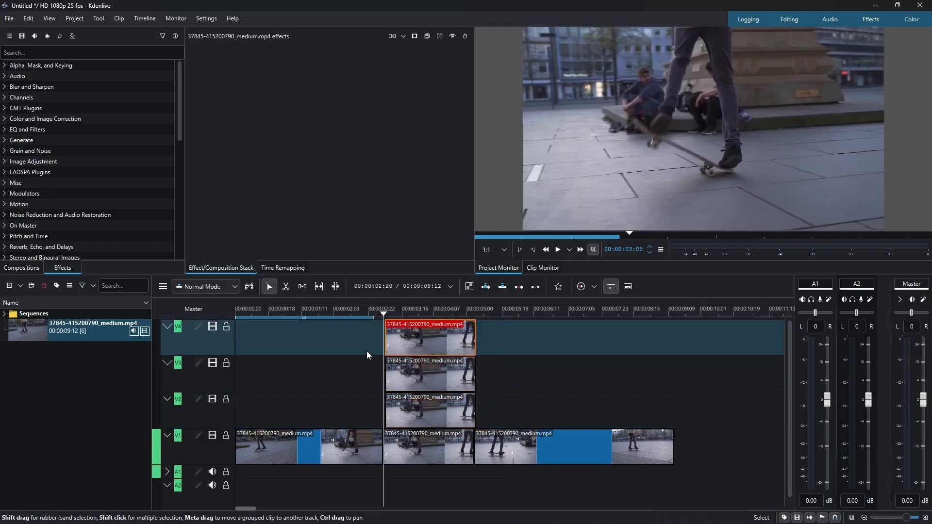
{"action": "scroll", "coordinate": [367, 350], "scroll_direction": "up", "scroll_amount": 2}
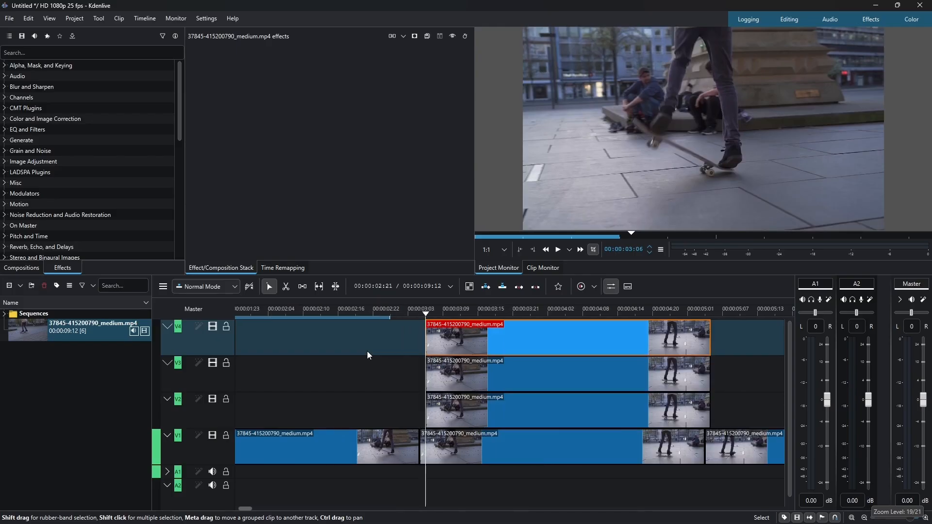
{"action": "key", "text": "Left"}
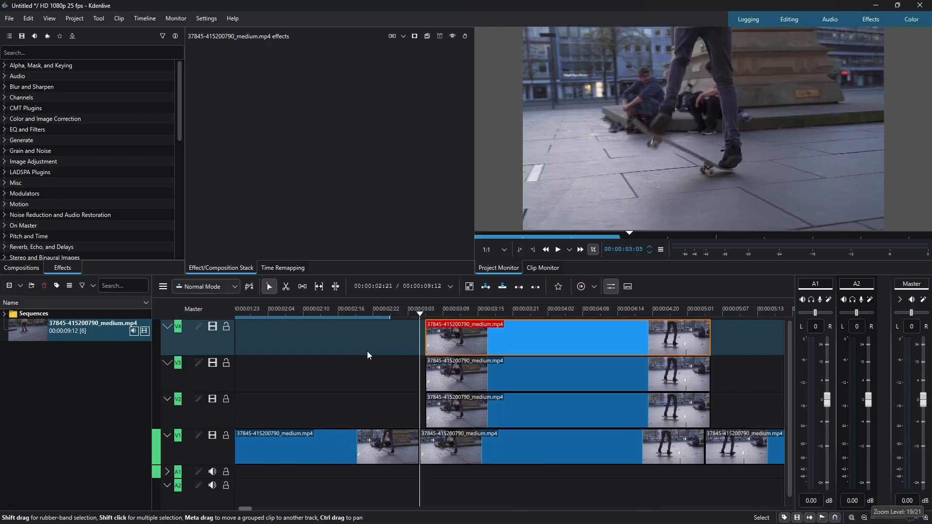
{"action": "left_click_drag", "start_coordinate": [502, 423], "coordinate": [497, 422]}
{"action": "left_click_drag", "start_coordinate": [505, 370], "coordinate": [508, 345]}
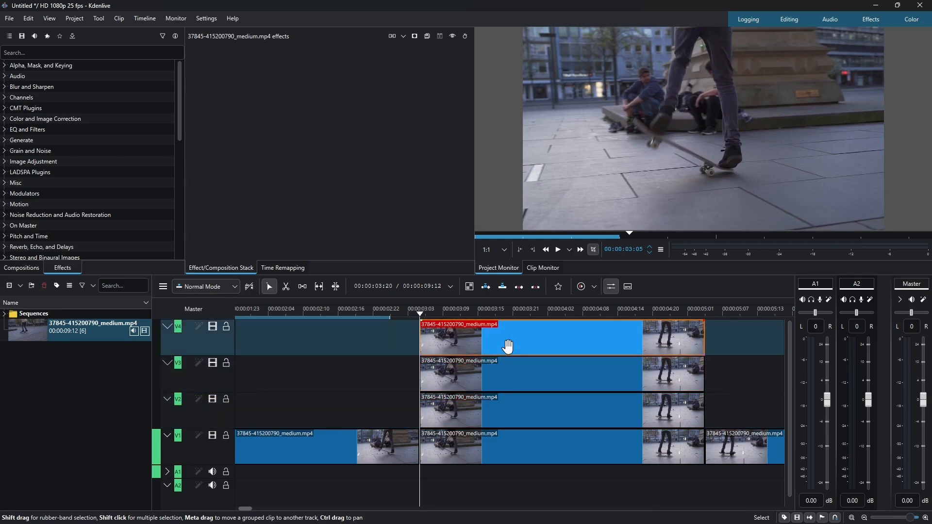
Shift the copy on the first track above the original three frames later.
{"action": "key", "text": "Right"}
{"action": "key", "text": "Right"}
{"action": "key", "text": "Right"}
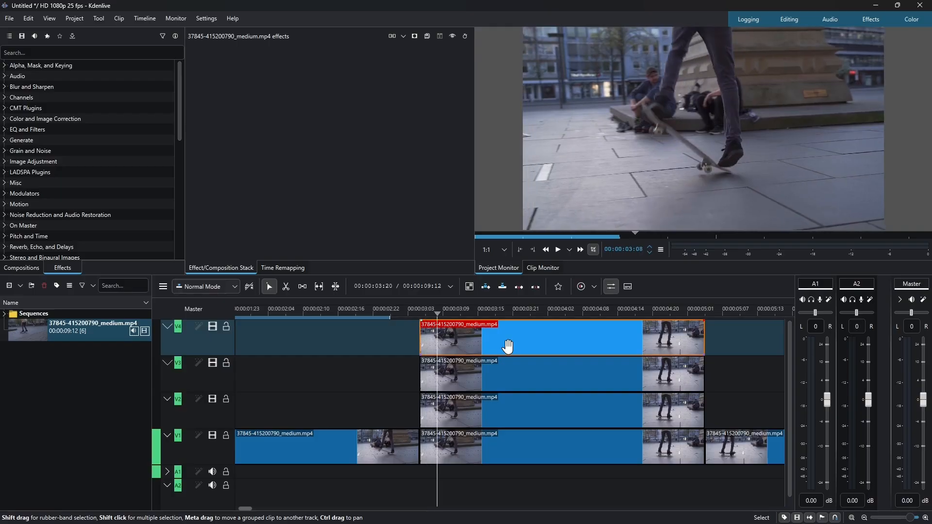
{"action": "left_click", "coordinate": [468, 408]}
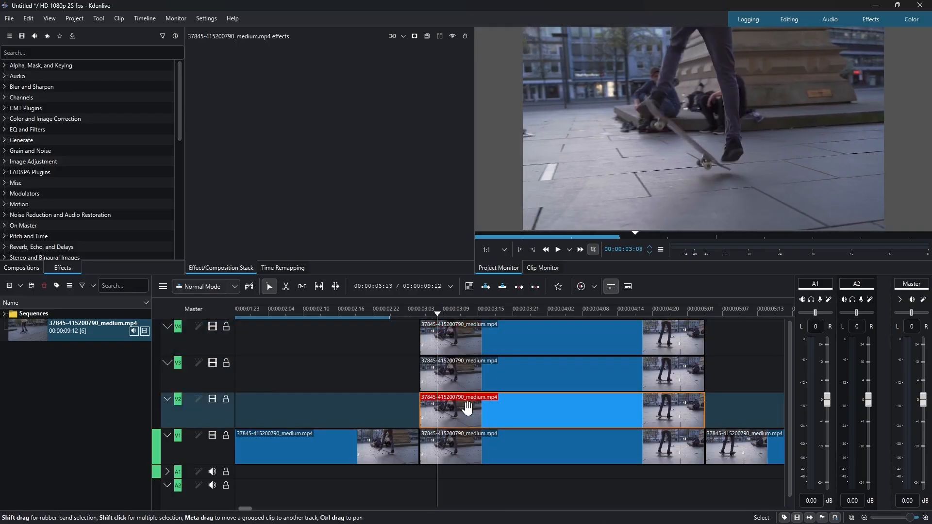
{"action": "left_click_drag", "start_coordinate": [468, 409], "coordinate": [481, 410]}
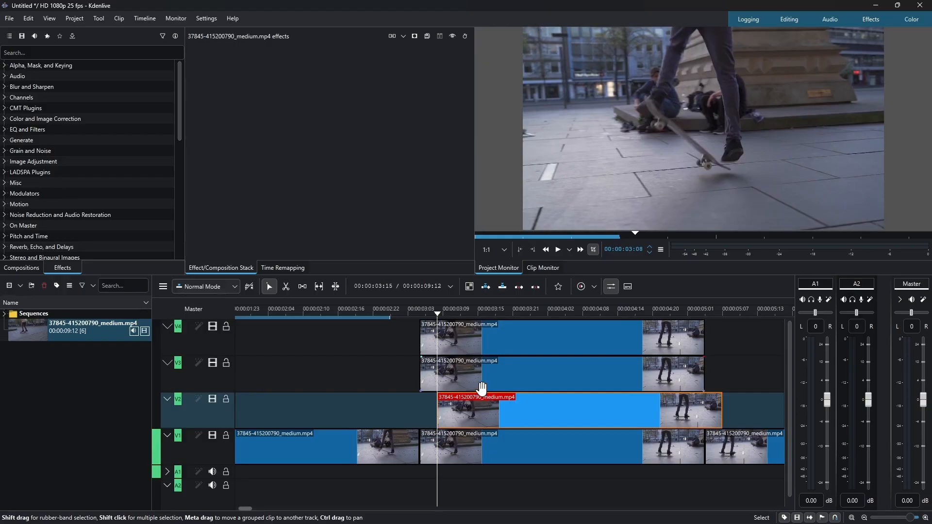
Shift the copy on the second track above three more frames later, six frames after the original.
{"action": "key", "text": "Right"}
{"action": "key", "text": "Right"}
{"action": "key", "text": "Right"}
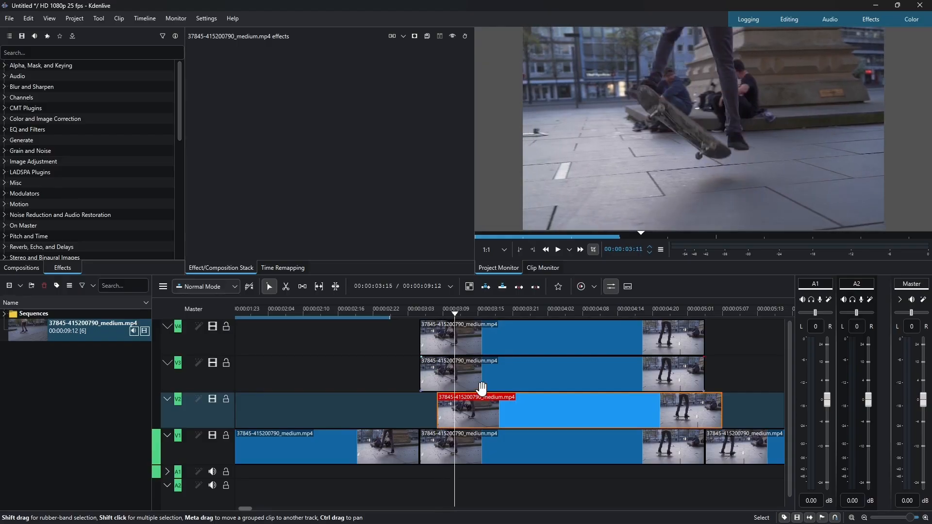
{"action": "left_click_drag", "start_coordinate": [482, 384], "coordinate": [507, 371]}
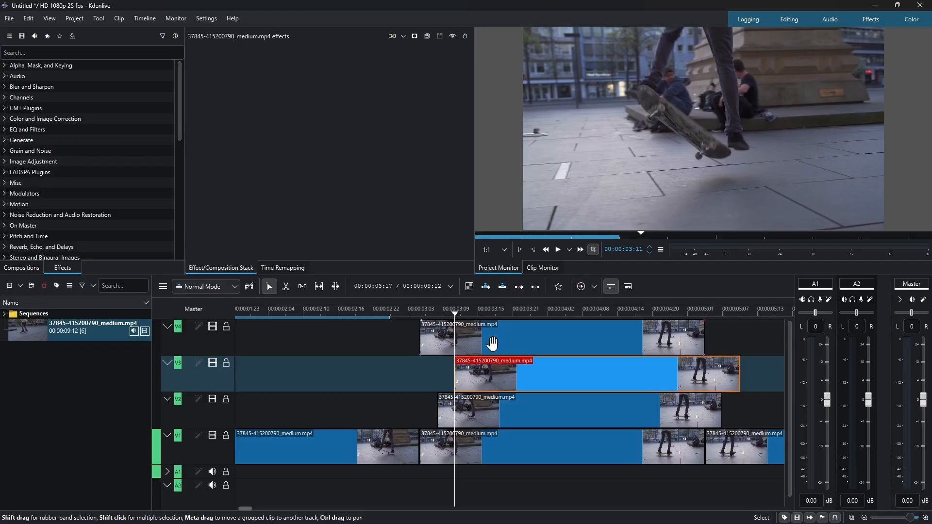
Shift the top copy another three frames later, nine frames after the original.
{"action": "key", "text": "Right"}
{"action": "key", "text": "Right"}
{"action": "key", "text": "Right"}
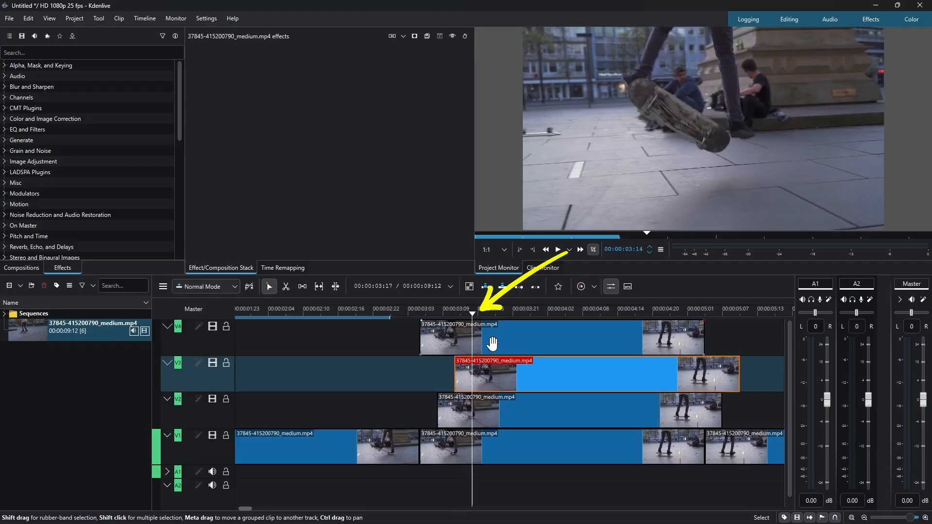
{"action": "left_click_drag", "start_coordinate": [492, 343], "coordinate": [540, 340]}
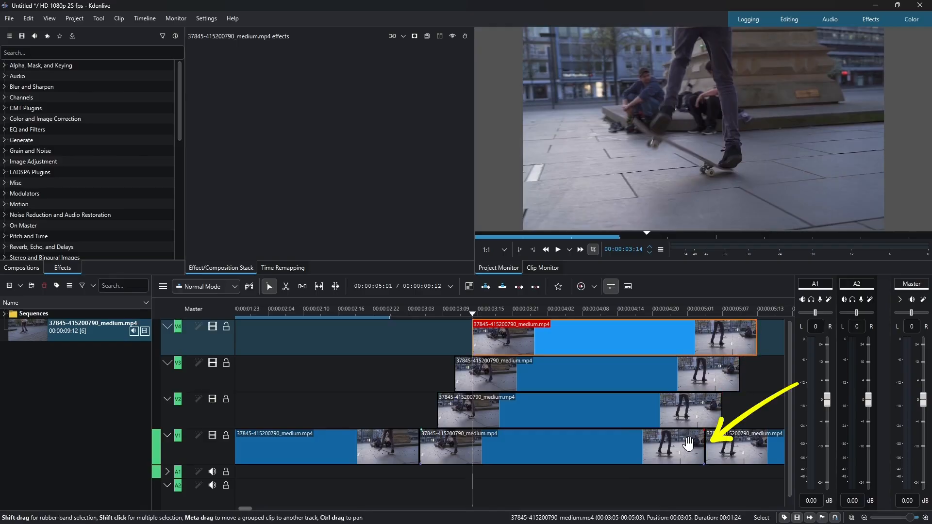
Trim the ends of the three stacked copies so they all end where the middle segment ends.
{"action": "left_click_drag", "start_coordinate": [722, 412], "coordinate": [705, 412]}
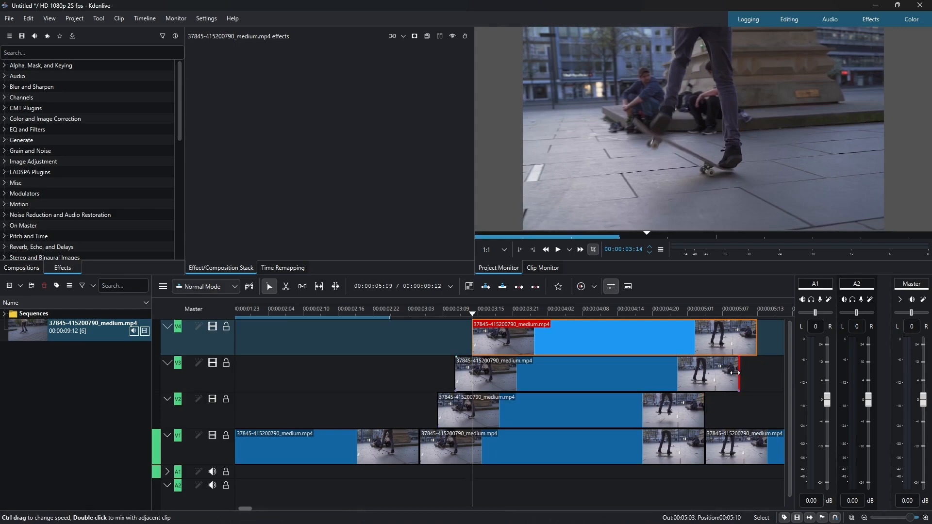
{"action": "left_click_drag", "start_coordinate": [740, 375], "coordinate": [704, 374]}
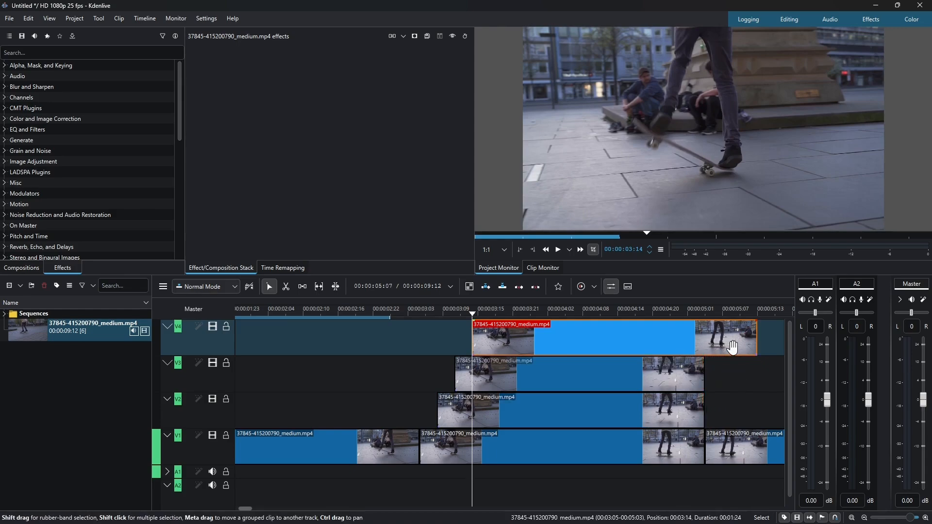
{"action": "left_click_drag", "start_coordinate": [755, 343], "coordinate": [704, 343]}
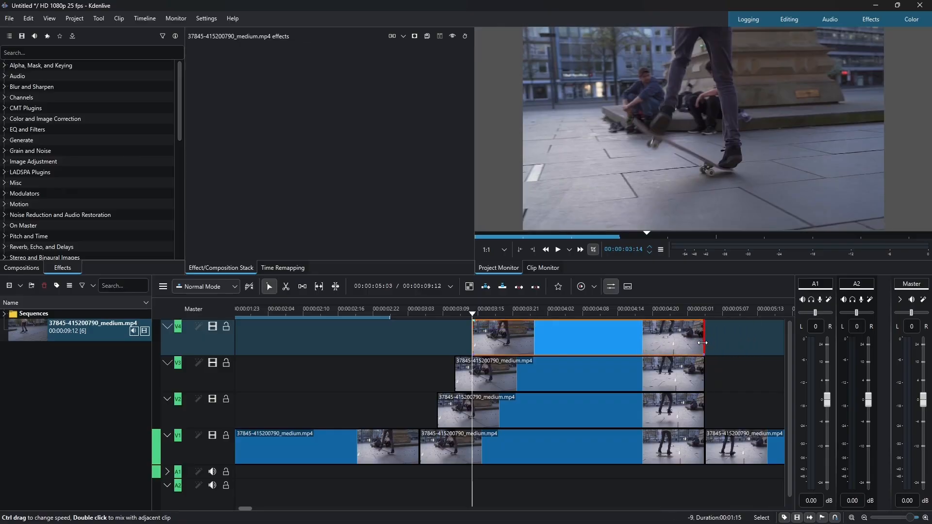
Play back the stacked section from just before the copies to preview the result.
{"action": "left_click", "coordinate": [359, 313]}
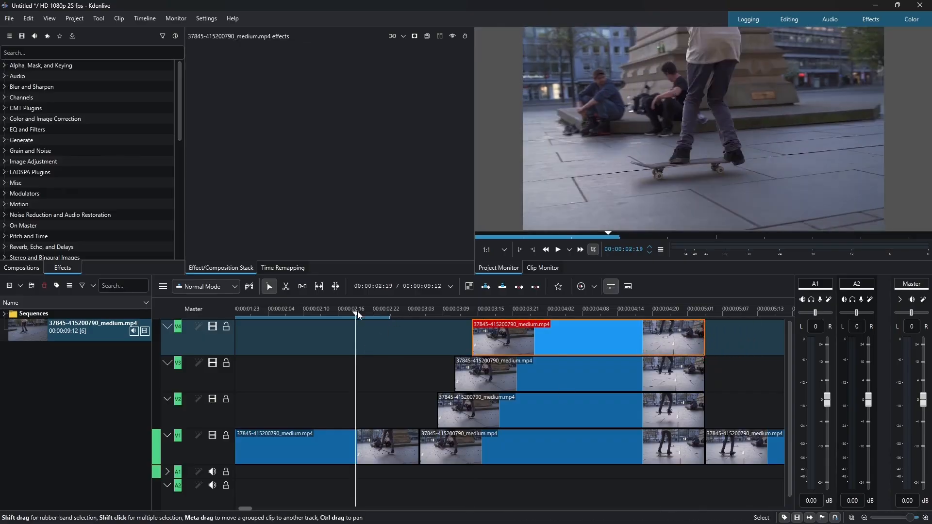
{"action": "key", "text": "space"}
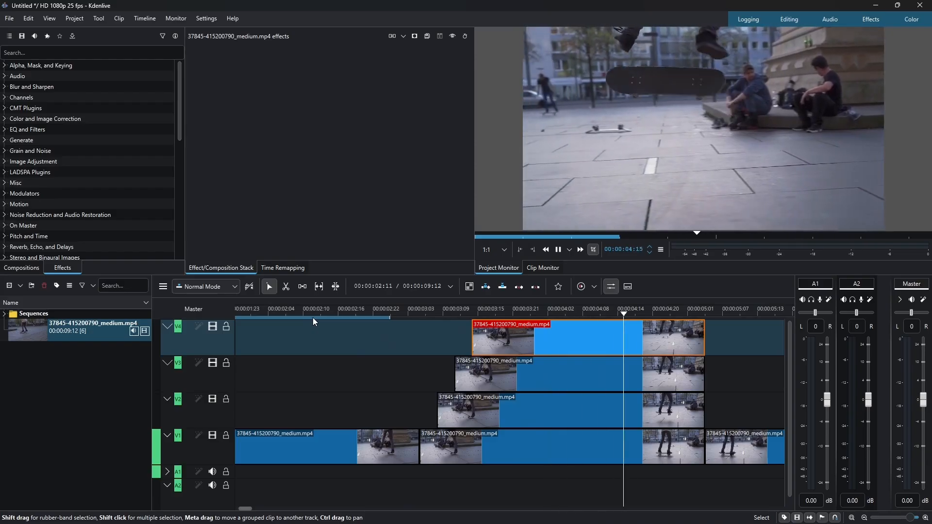
{"action": "key", "text": "space"}
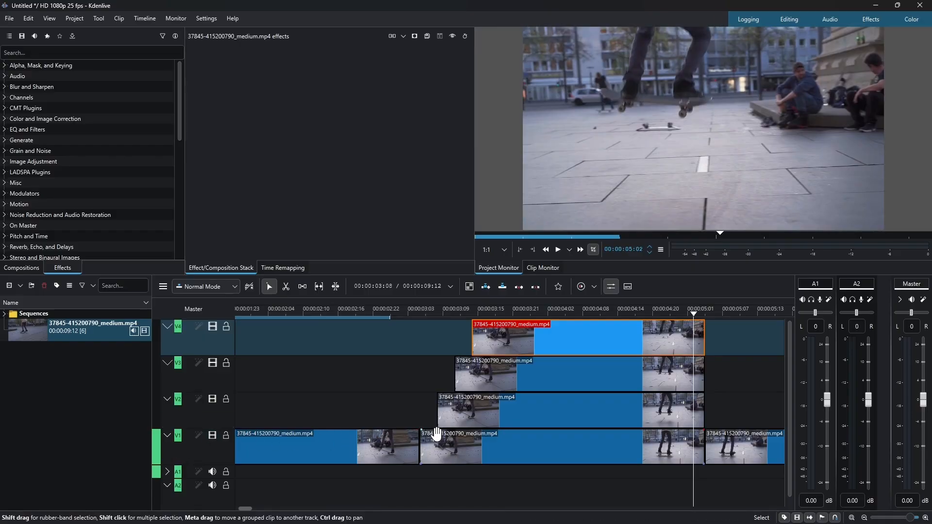
Add a composition between the lowest stacked copy and the middle segment on the base track.
{"action": "left_click", "coordinate": [415, 416]}
{"action": "mouse_move", "coordinate": [440, 429]}
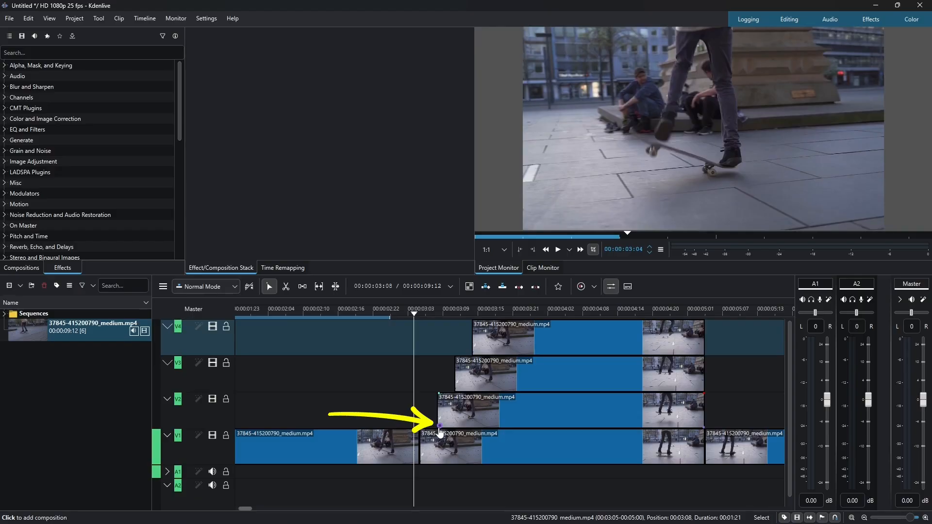
{"action": "left_click", "coordinate": [440, 428]}
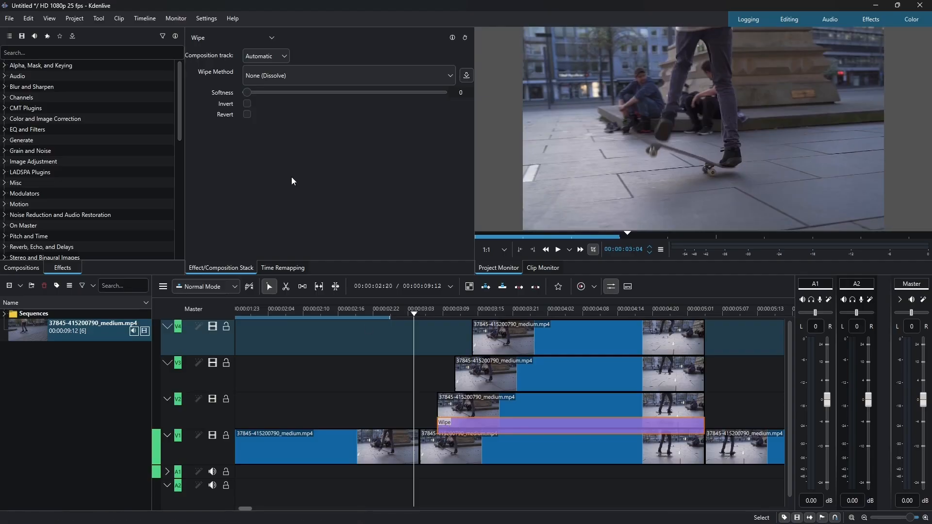
Switch the new composition's type to Composite.
{"action": "left_click", "coordinate": [270, 39]}
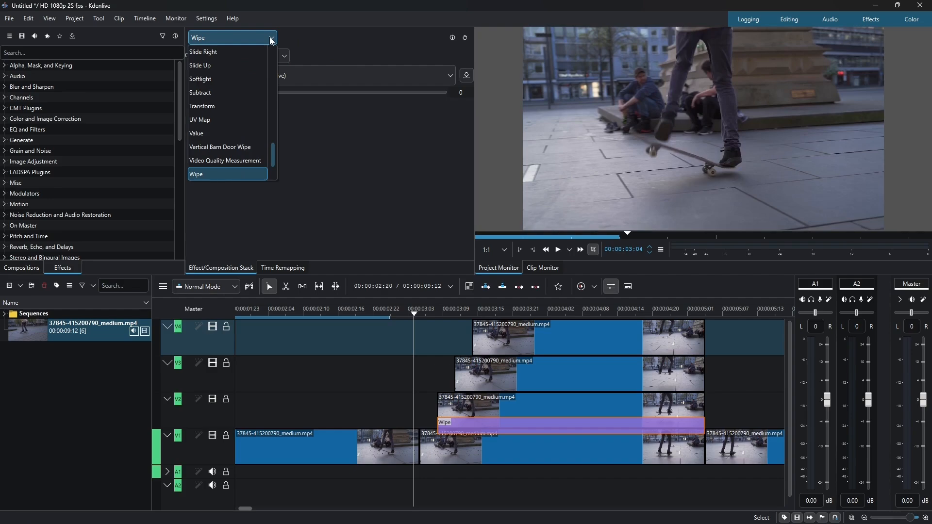
{"action": "left_click_drag", "start_coordinate": [272, 155], "coordinate": [275, 76]}
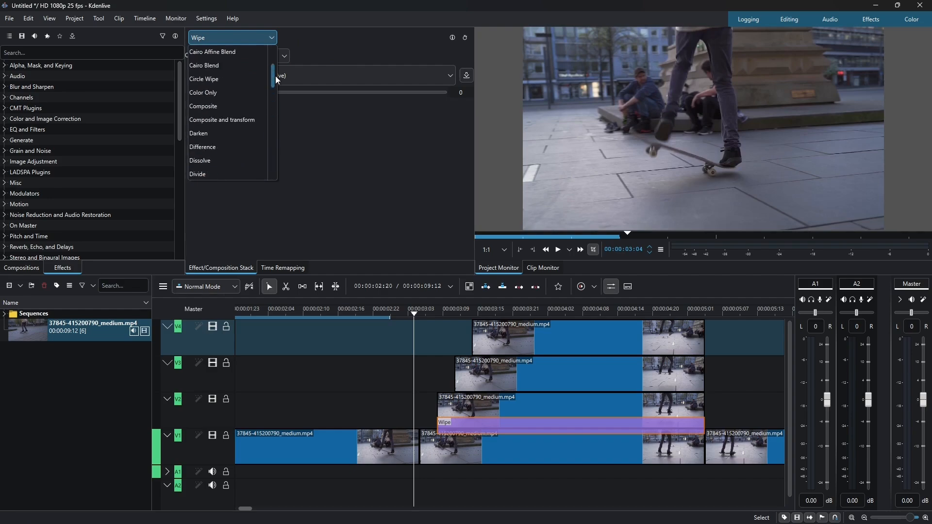
{"action": "left_click", "coordinate": [232, 108]}
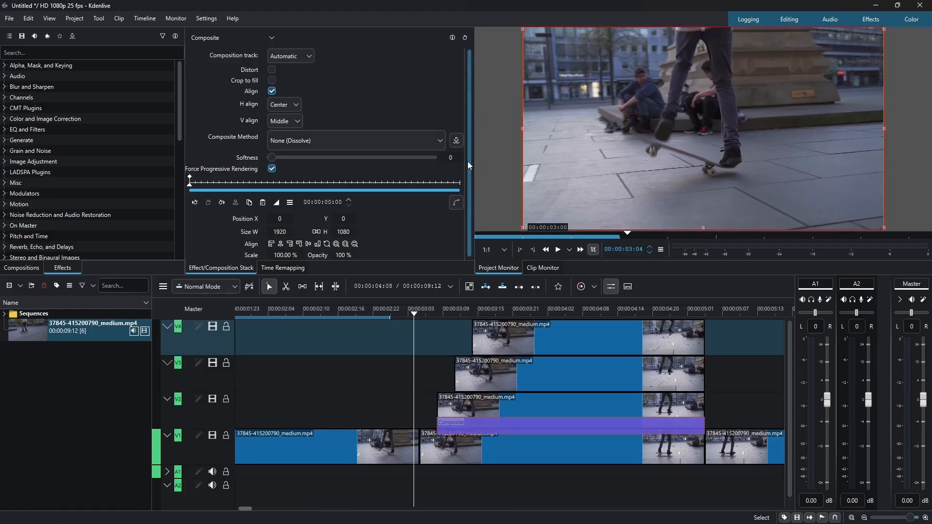
Set the composite's opacity to 50% and turn off Align.
{"action": "left_click_drag", "start_coordinate": [468, 161], "coordinate": [468, 198]}
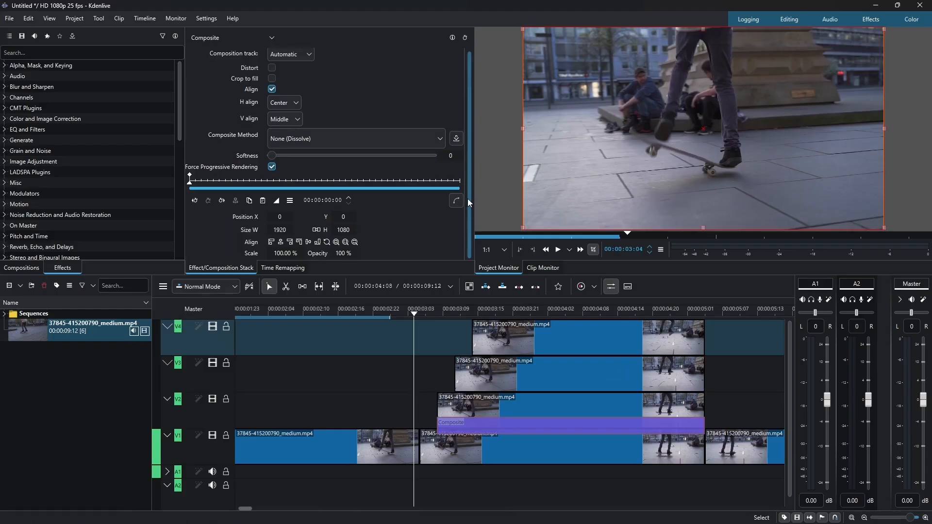
{"action": "left_click", "coordinate": [340, 254]}
{"action": "type", "text": "5"}
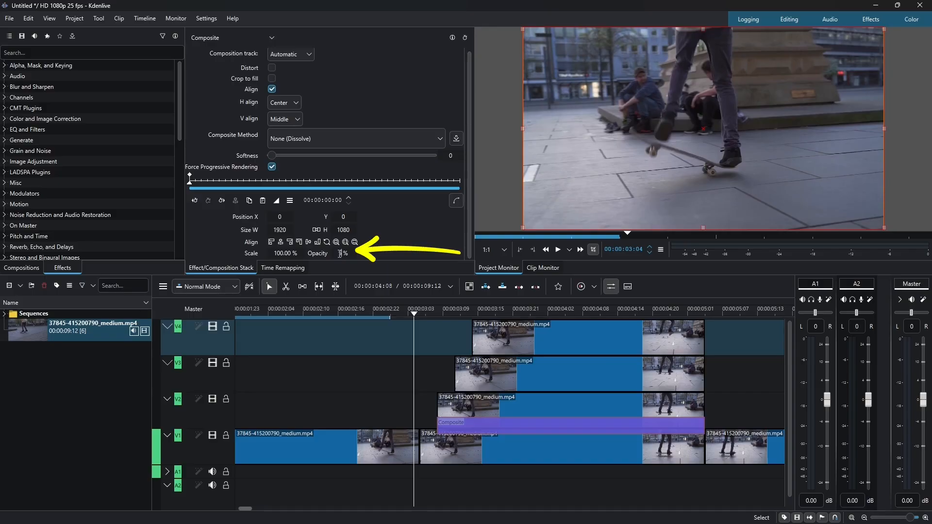
{"action": "type", "text": "0"}
{"action": "key", "text": "Return"}
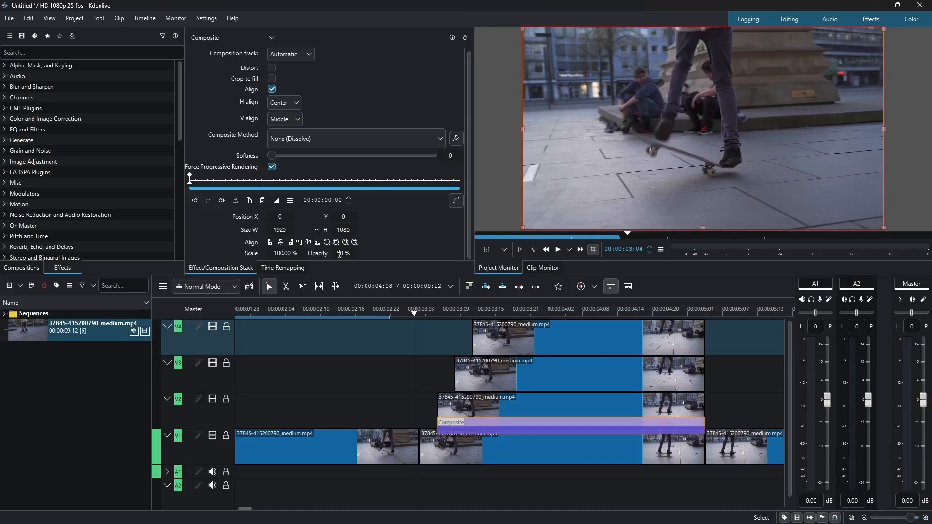
{"action": "left_click", "coordinate": [272, 89]}
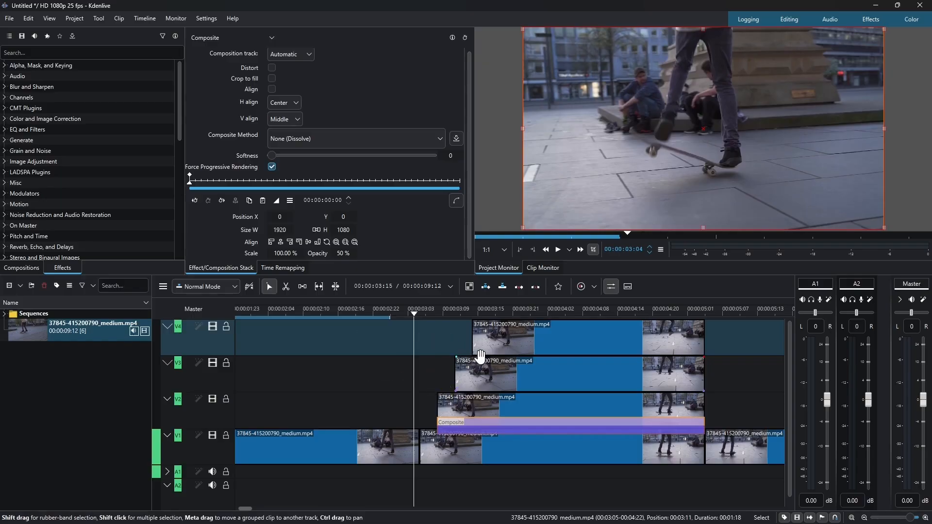
Copy the composite and paste it under the second copy, aligning it to that clip's start and end.
{"action": "right_click", "coordinate": [484, 428]}
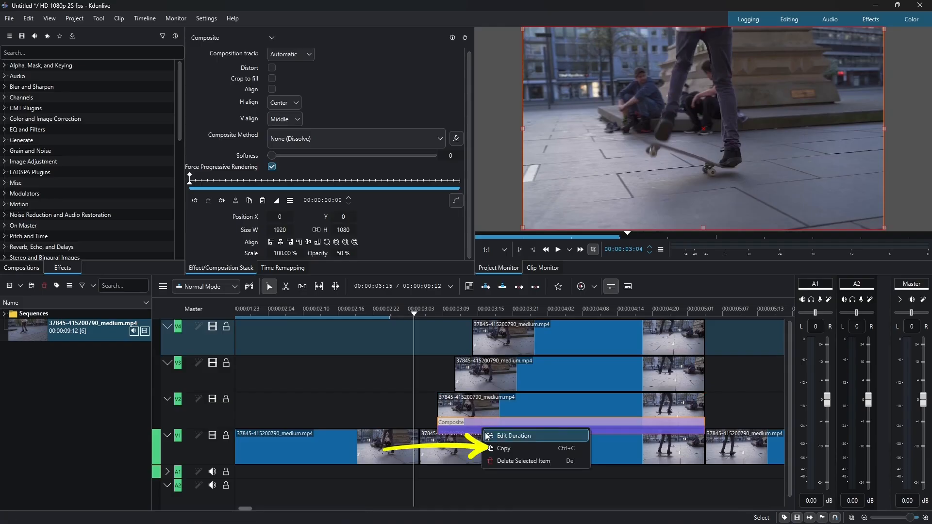
{"action": "left_click", "coordinate": [499, 447]}
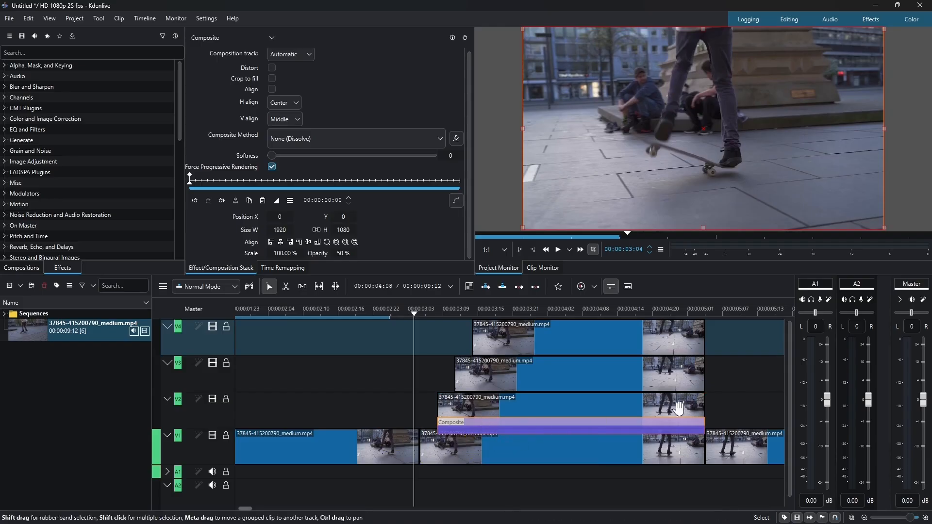
{"action": "right_click", "coordinate": [726, 378]}
{"action": "left_click", "coordinate": [742, 384]}
{"action": "left_click_drag", "start_coordinate": [765, 384], "coordinate": [466, 387]}
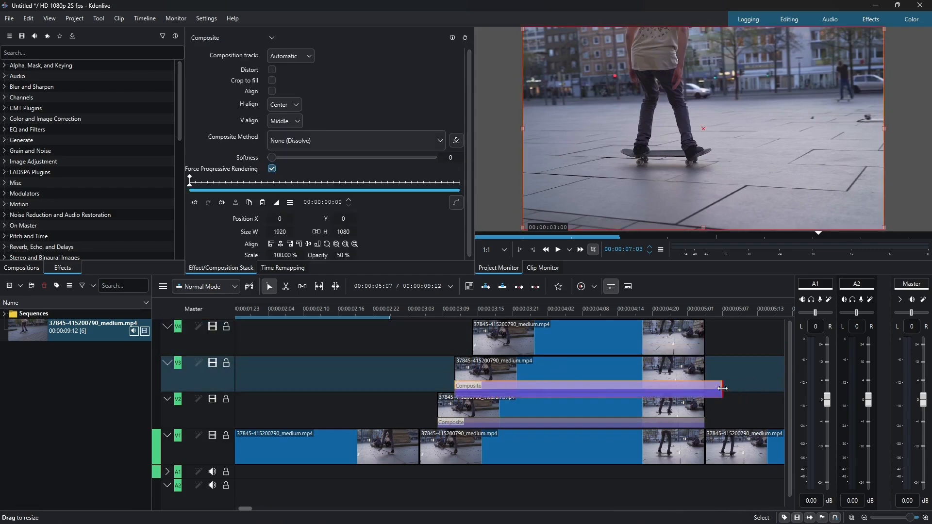
{"action": "left_click_drag", "start_coordinate": [722, 388], "coordinate": [706, 387]}
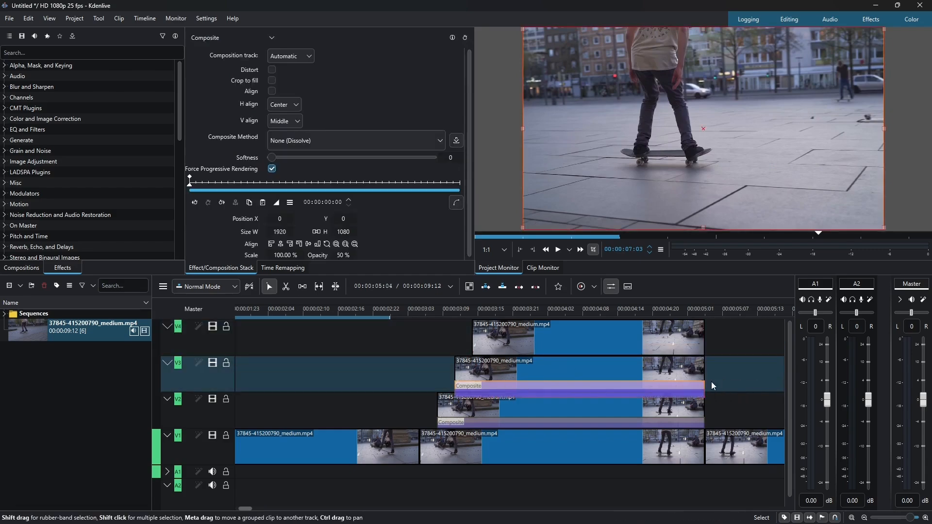
Paste the composite again under the top copy, aligning it to that clip's start and end.
{"action": "right_click", "coordinate": [726, 362]}
{"action": "left_click", "coordinate": [741, 366]}
{"action": "left_click_drag", "start_coordinate": [755, 381], "coordinate": [517, 358]}
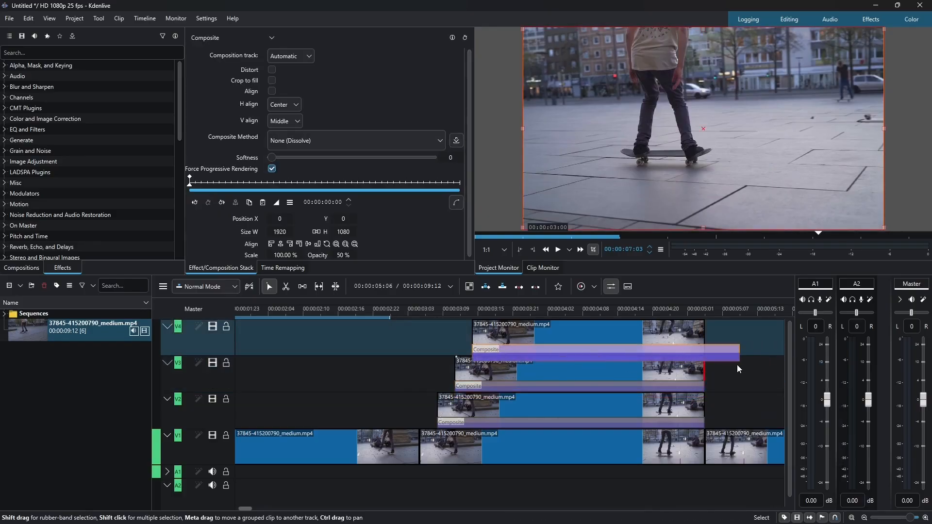
{"action": "left_click_drag", "start_coordinate": [738, 354], "coordinate": [702, 353]}
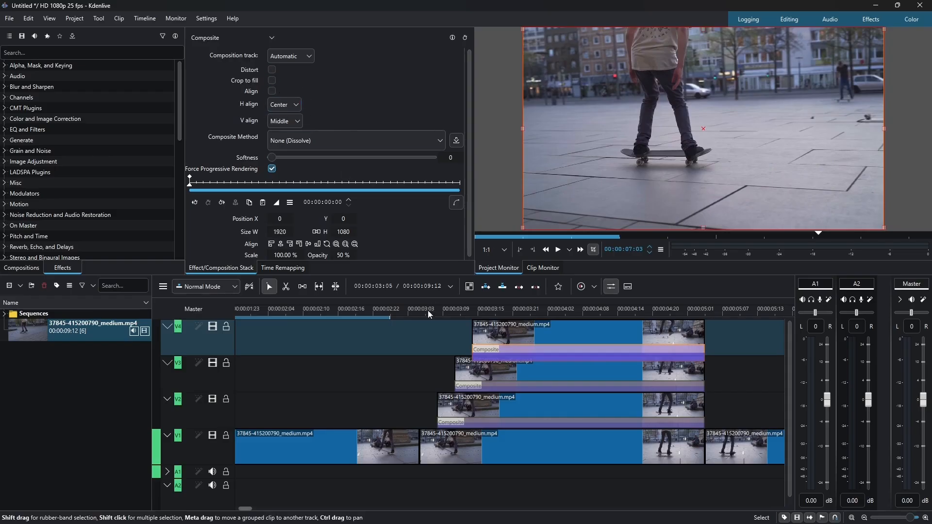
Play back the stacked section from just before the copies to preview the echo effect.
{"action": "left_click", "coordinate": [332, 313]}
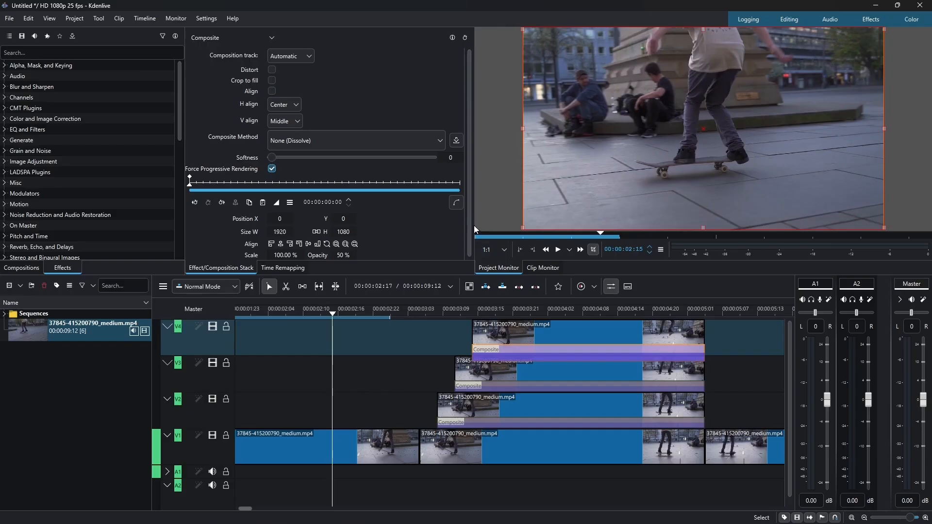
{"action": "key", "text": "space"}
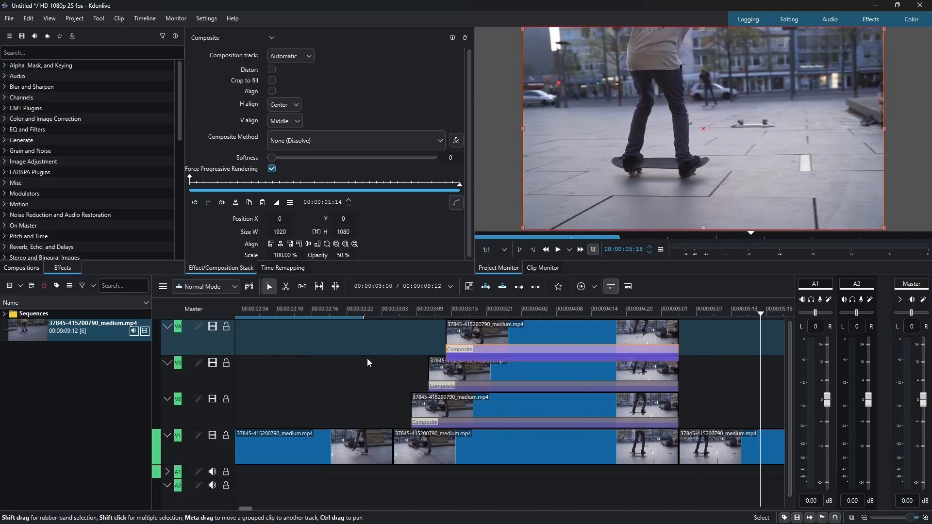
{"action": "key", "text": "space"}
{"action": "left_click_drag", "start_coordinate": [320, 311], "coordinate": [302, 310]}
{"action": "key", "text": "space"}
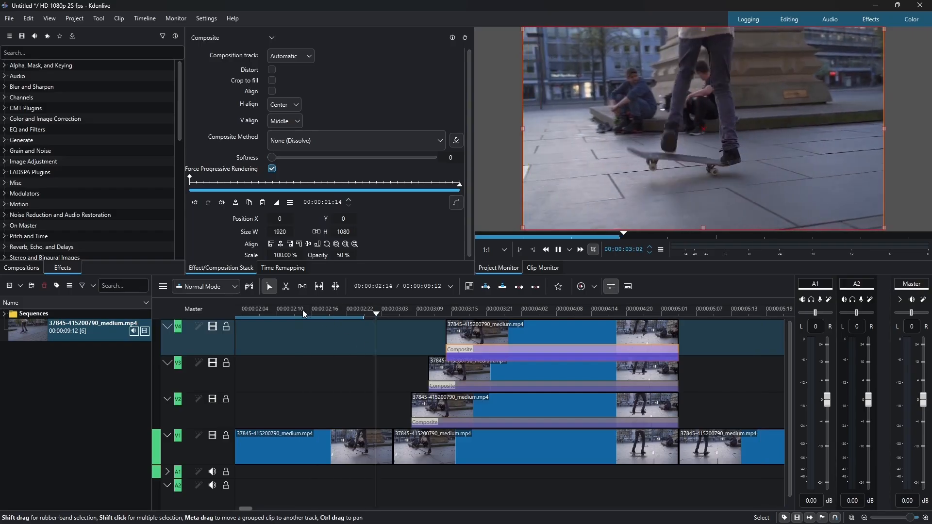
{"action": "left_click", "coordinate": [302, 310]}
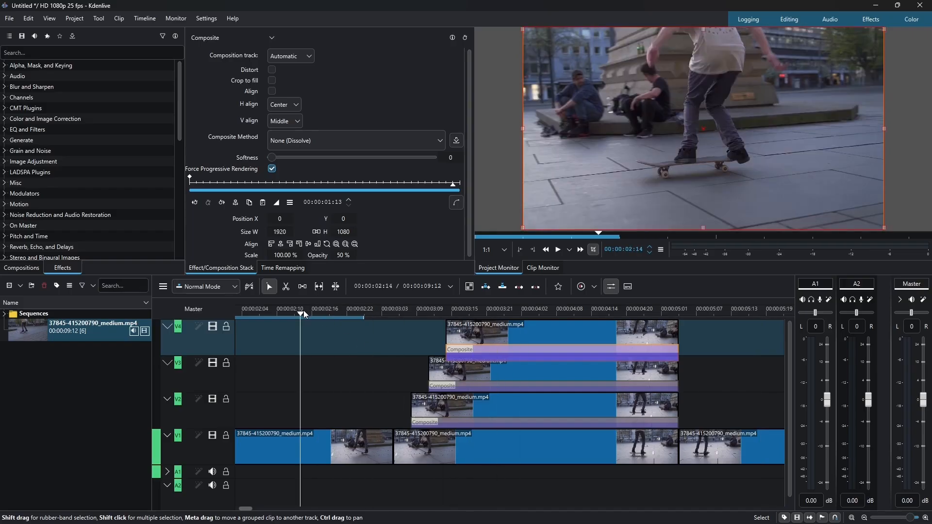